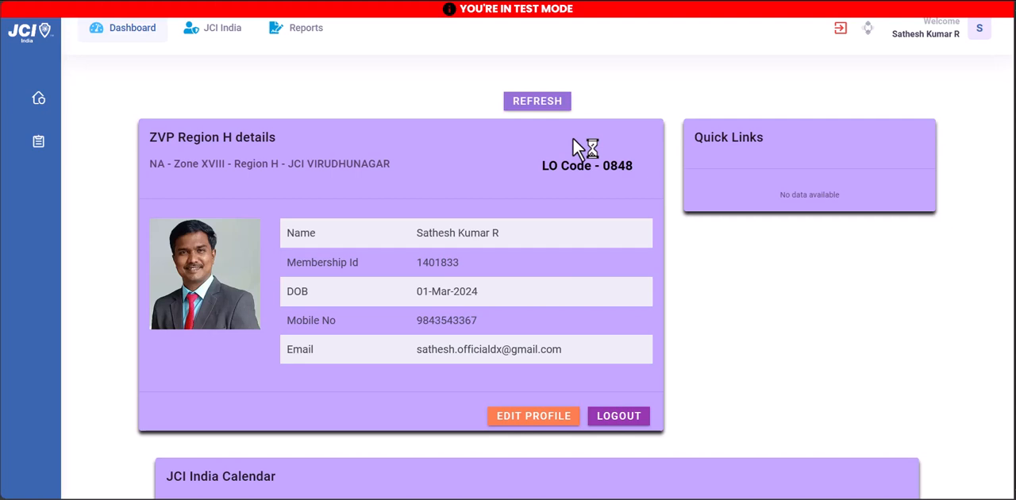
# Open the LDMT Report - LO status page for JCI India
pyautogui.click(215, 40)
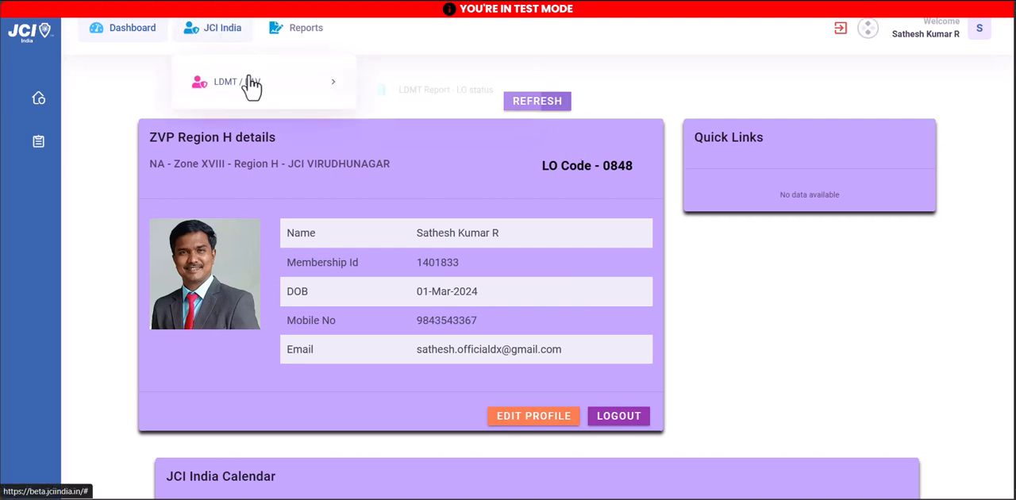
pyautogui.moveTo(245, 84)
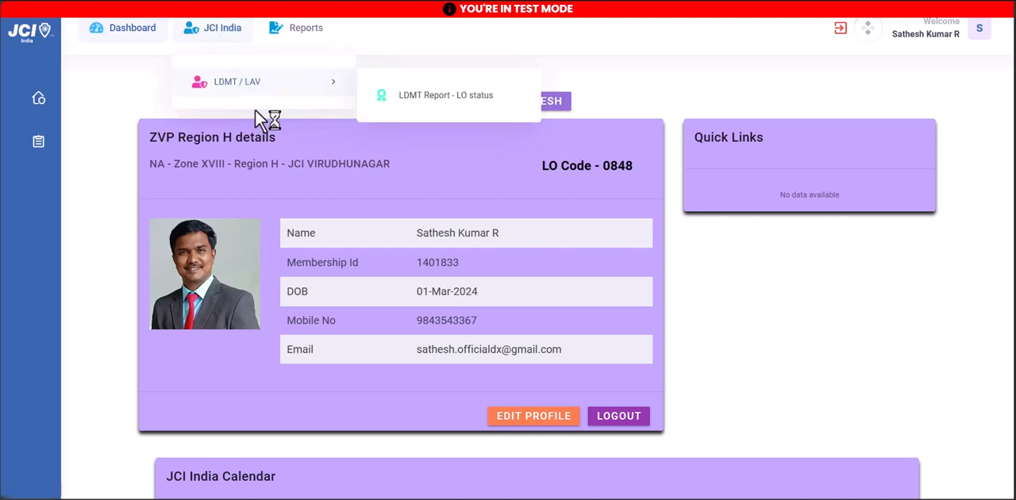
pyautogui.click(440, 97)
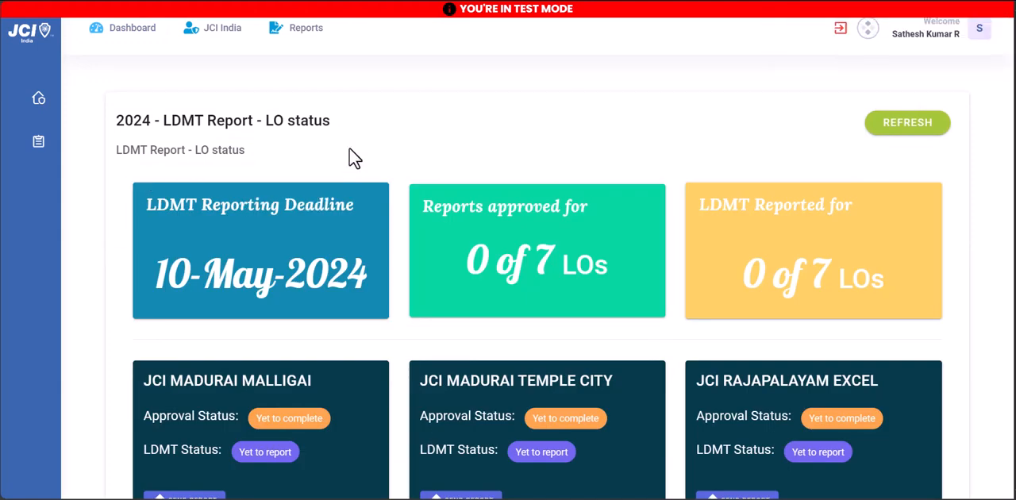
# Open the form for sending the LDMT report of JCI MADURAI MALLIGAI
pyautogui.scroll(-1, 253, 254)
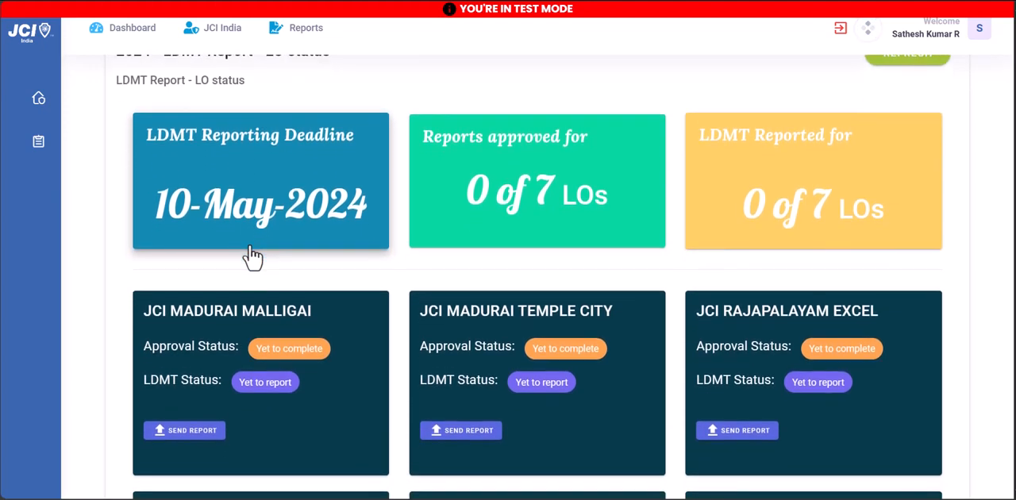
pyautogui.scroll(-2, 253, 256)
pyautogui.scroll(-2, 253, 256)
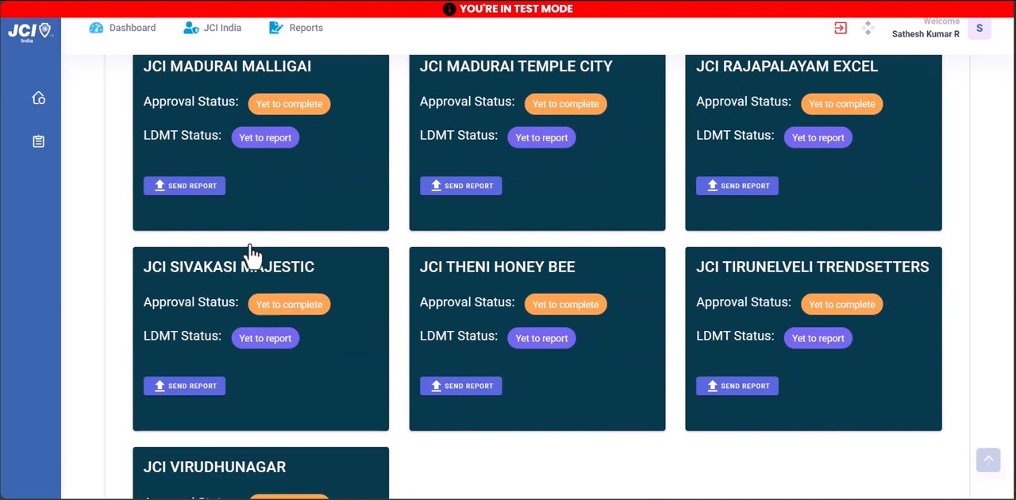
pyautogui.scroll(2, 252, 254)
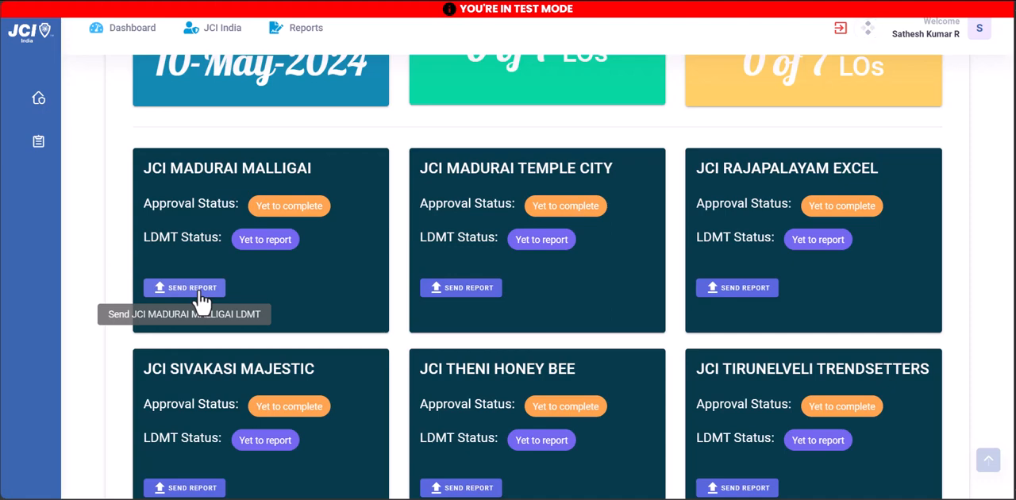
pyautogui.scroll(3, 195, 301)
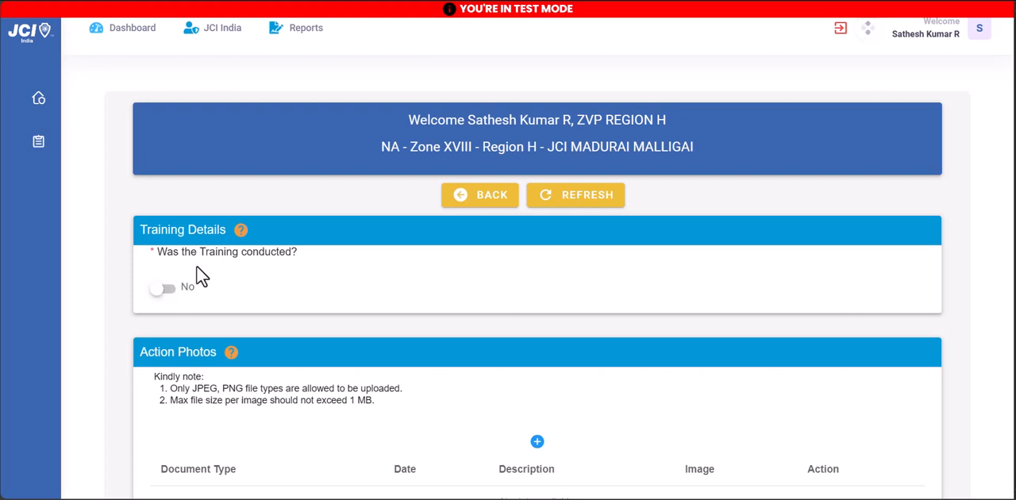
# Mark the training as conducted and set the conducted date to 2024-04-01
pyautogui.click(163, 289)
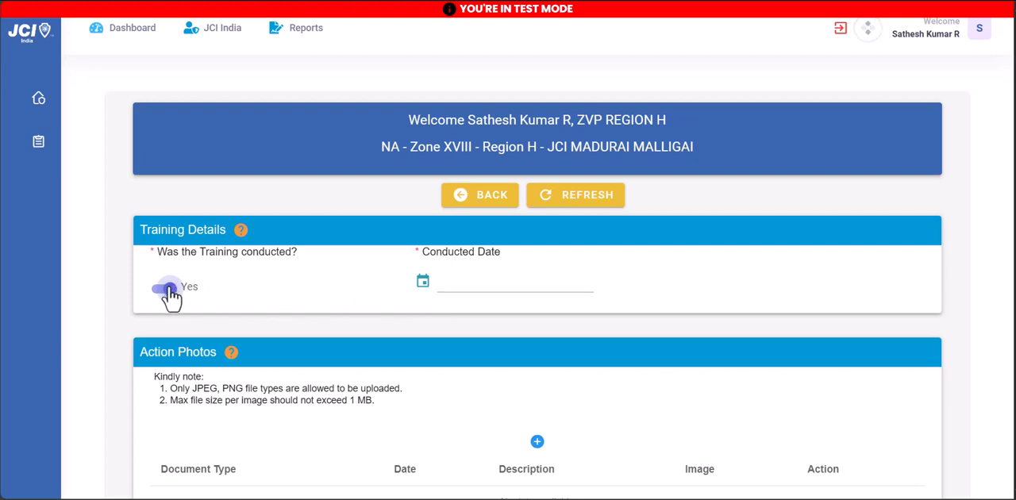
pyautogui.click(170, 293)
pyautogui.click(162, 291)
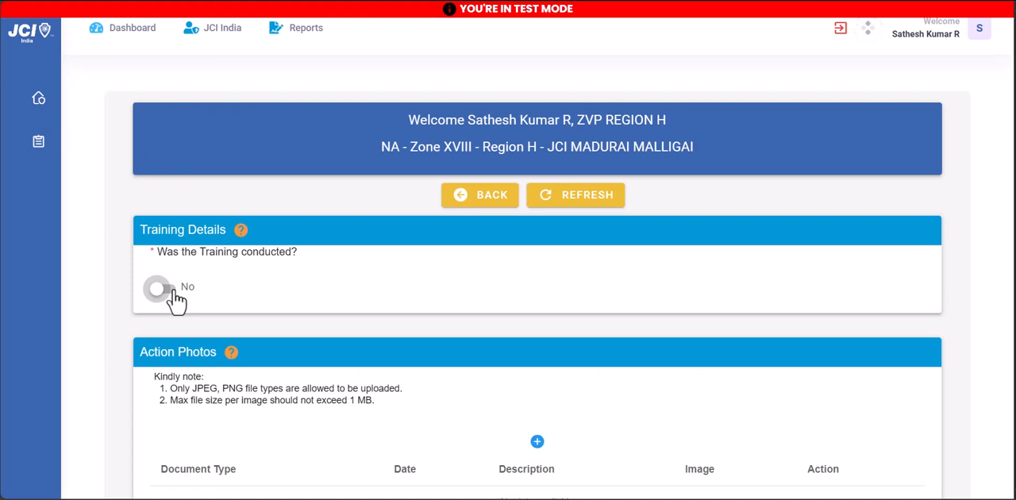
pyautogui.click(172, 290)
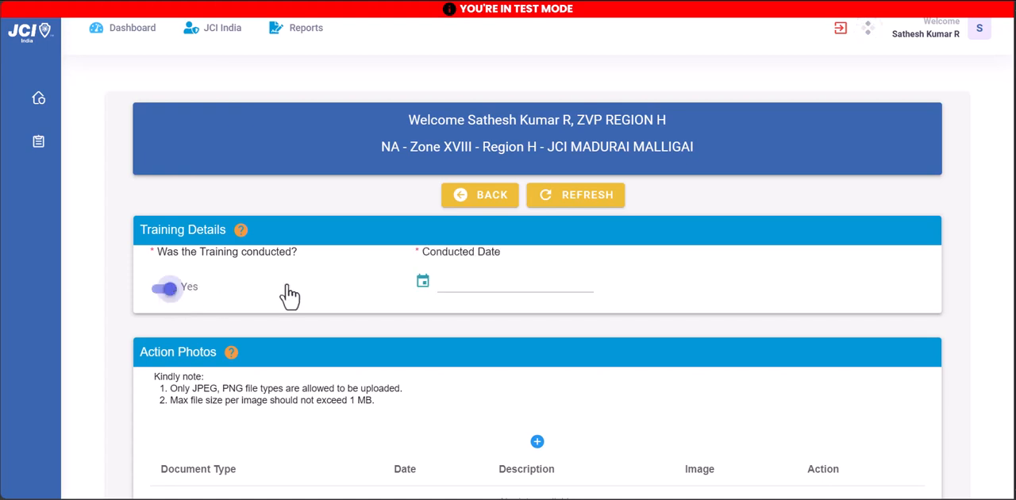
pyautogui.click(459, 292)
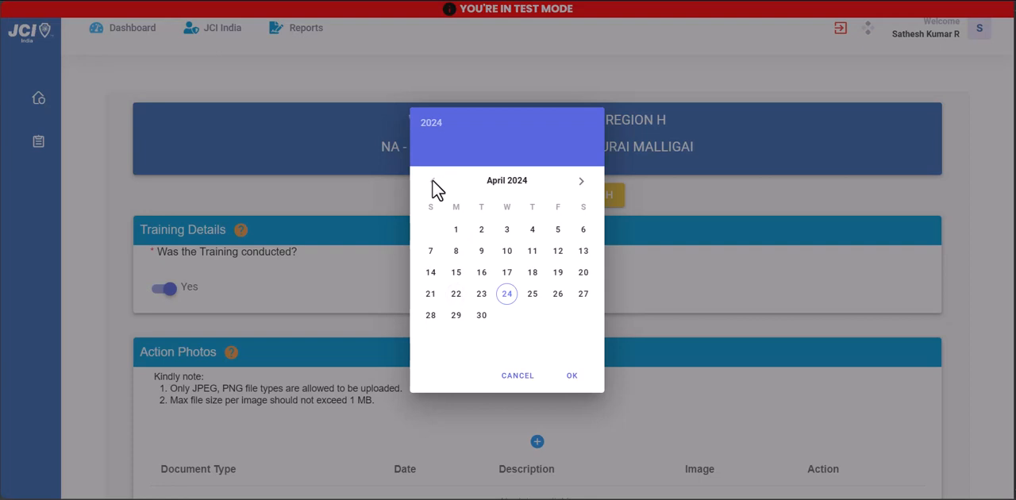
pyautogui.click(456, 230)
pyautogui.click(570, 380)
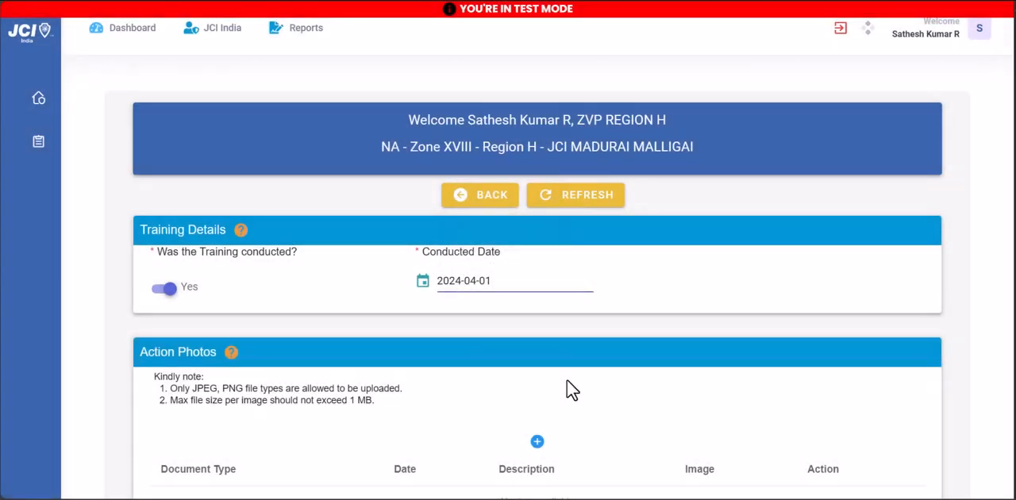
# Add an Invitaion training document dated 2024-04-01 with the description "invitation of LDMT" and the member portal invitation image
pyautogui.scroll(-2, 538, 318)
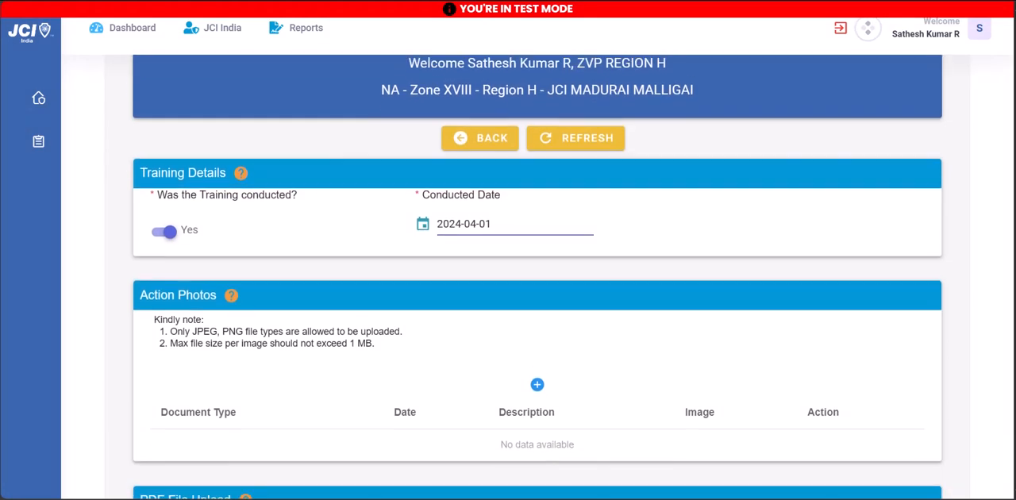
pyautogui.scroll(-1, 538, 318)
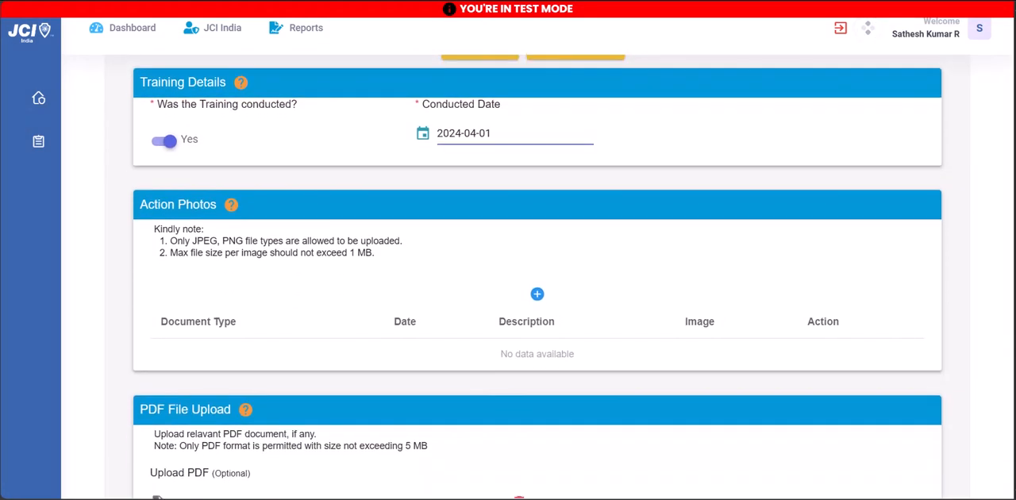
pyautogui.scroll(-1, 148, 190)
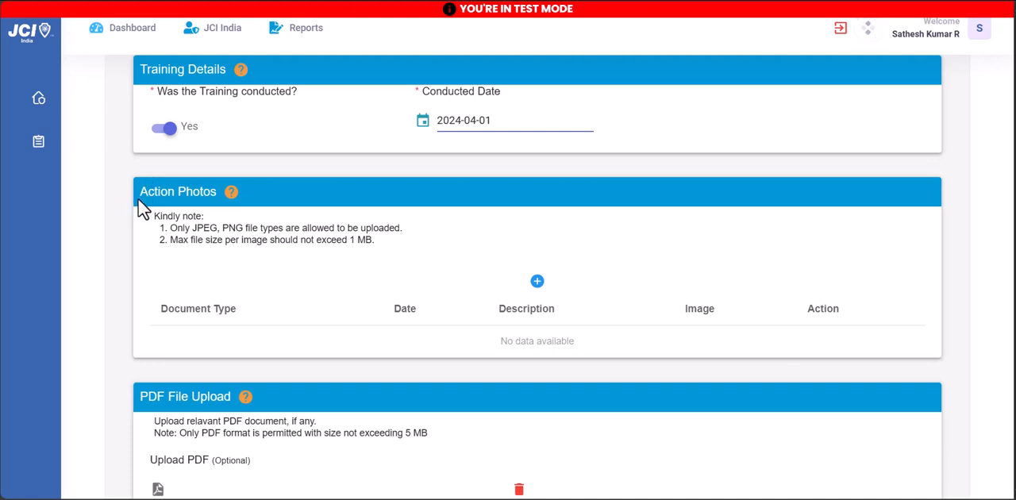
pyautogui.click(430, 76)
pyautogui.click(537, 282)
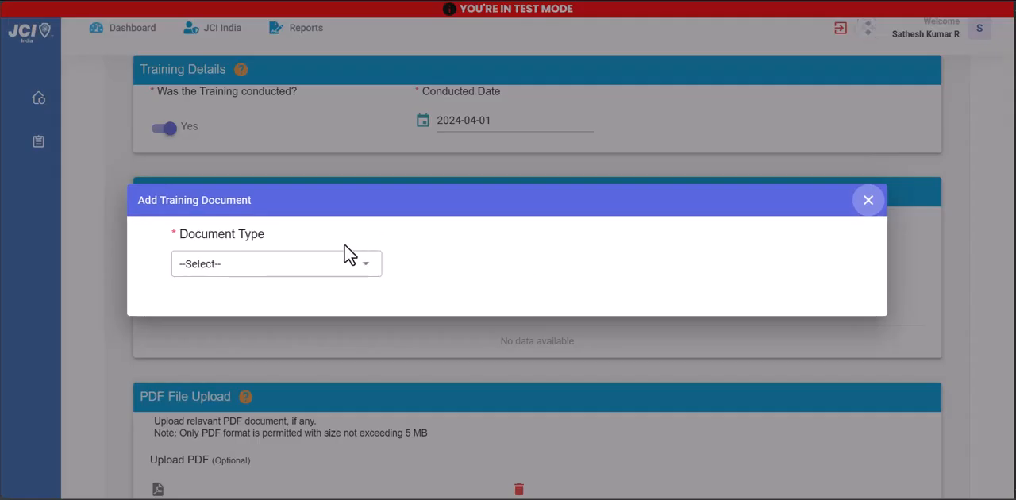
pyautogui.click(310, 268)
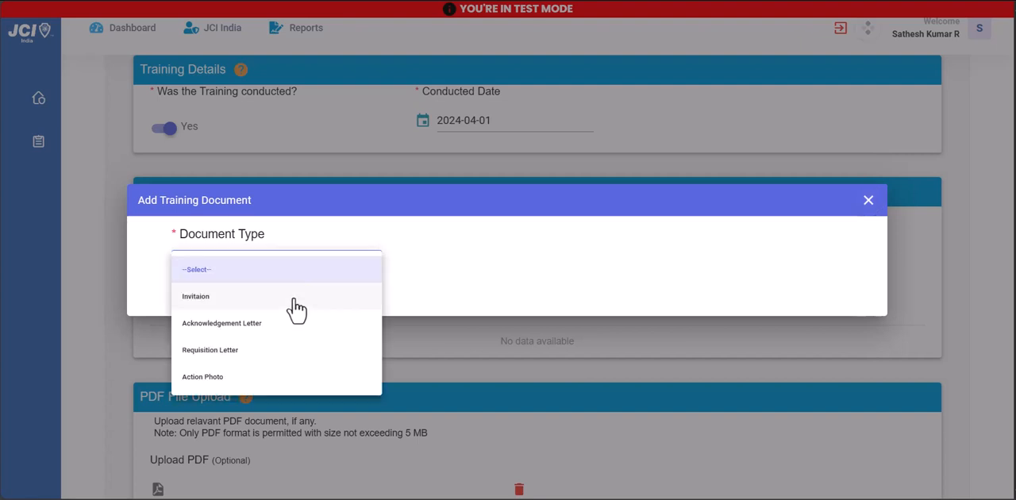
pyautogui.click(294, 300)
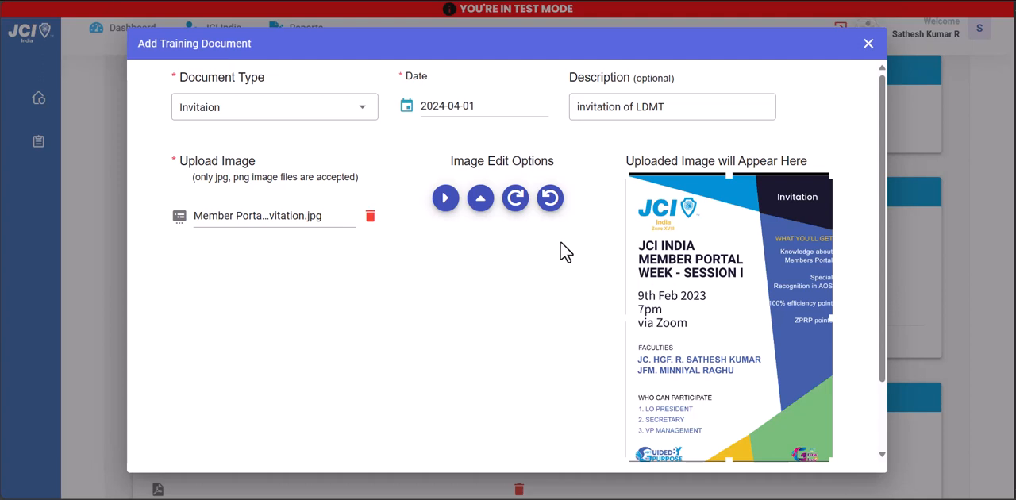
pyautogui.click(499, 102)
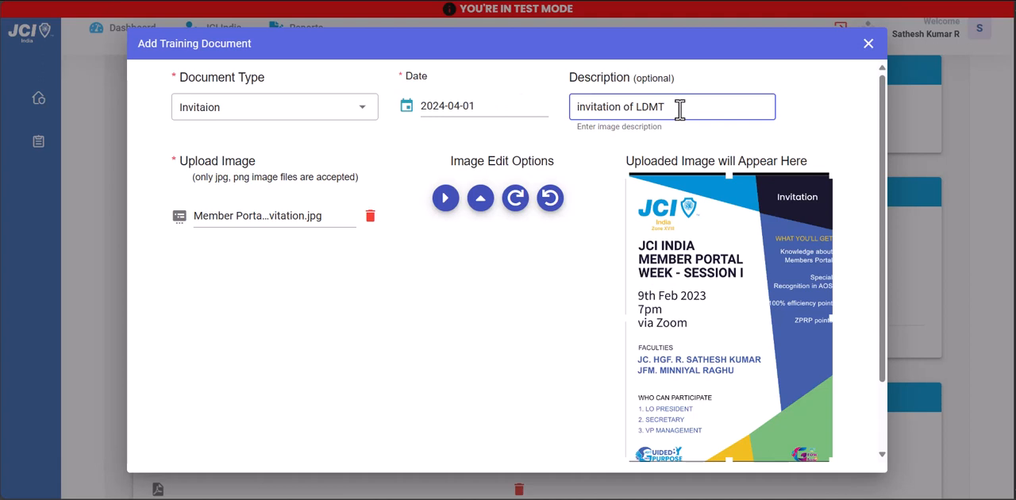
pyautogui.click(622, 287)
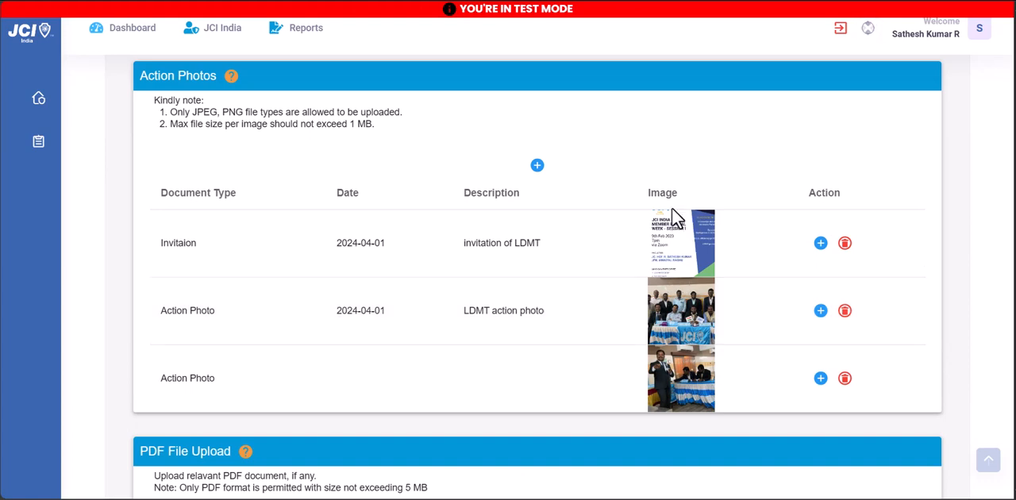
# Attach Yuva1.pdf as the report's optional PDF and save the JCI MADURAI MALLIGAI report
pyautogui.scroll(-2, 568, 326)
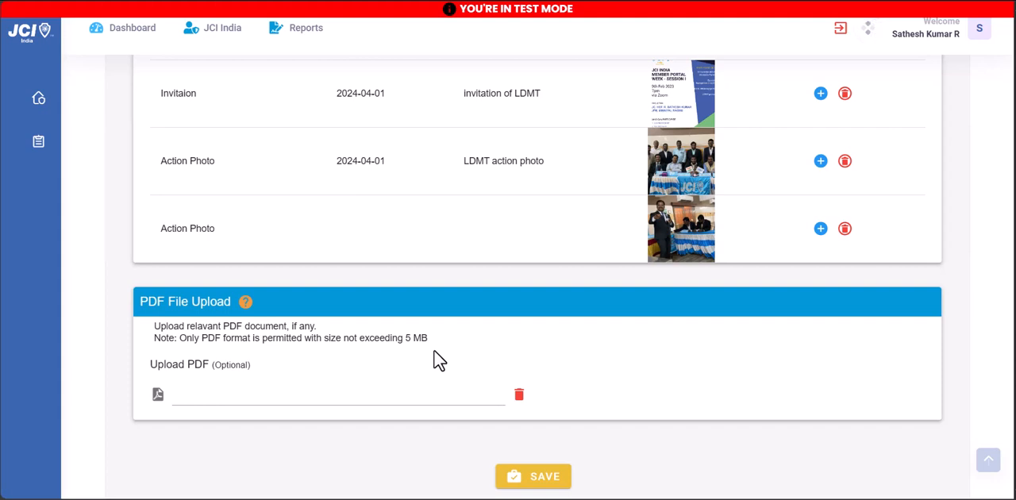
pyautogui.click(520, 480)
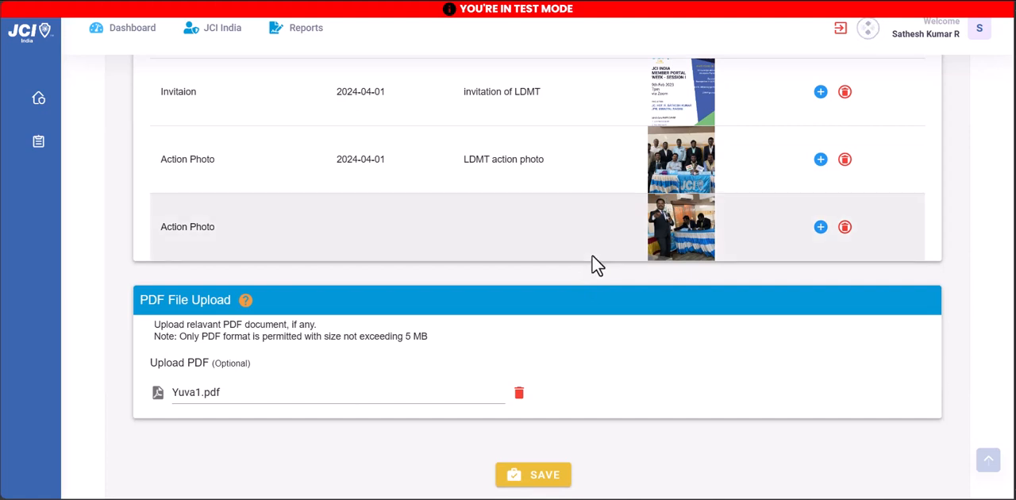
pyautogui.scroll(4, 591, 262)
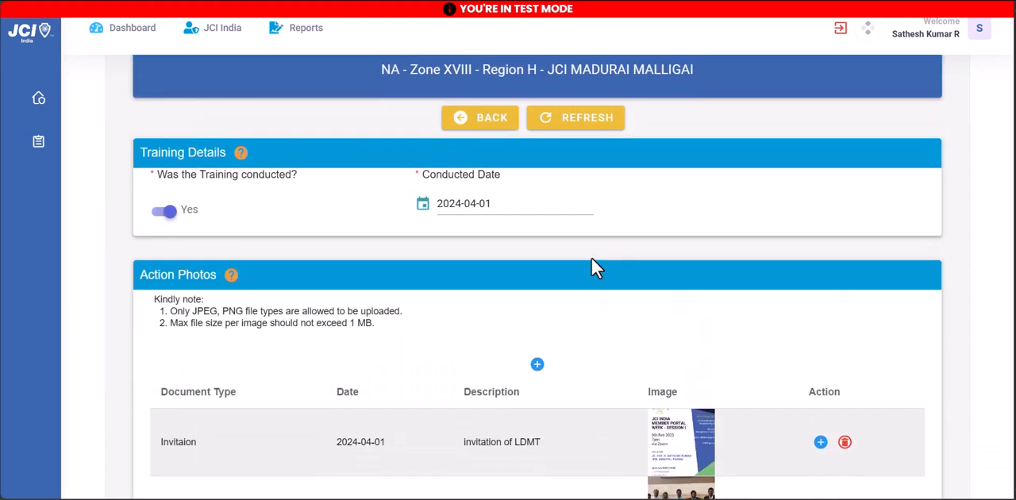
pyautogui.scroll(-1, 592, 258)
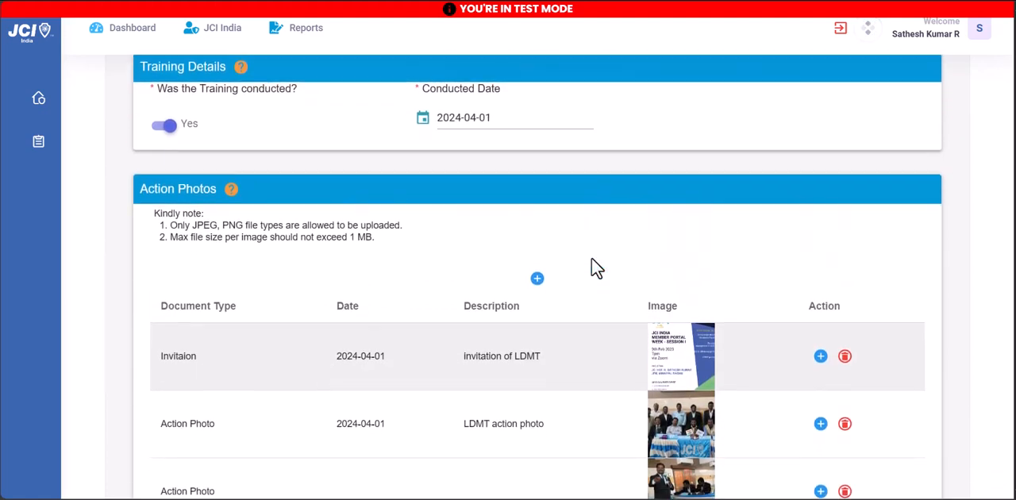
pyautogui.scroll(-4, 597, 268)
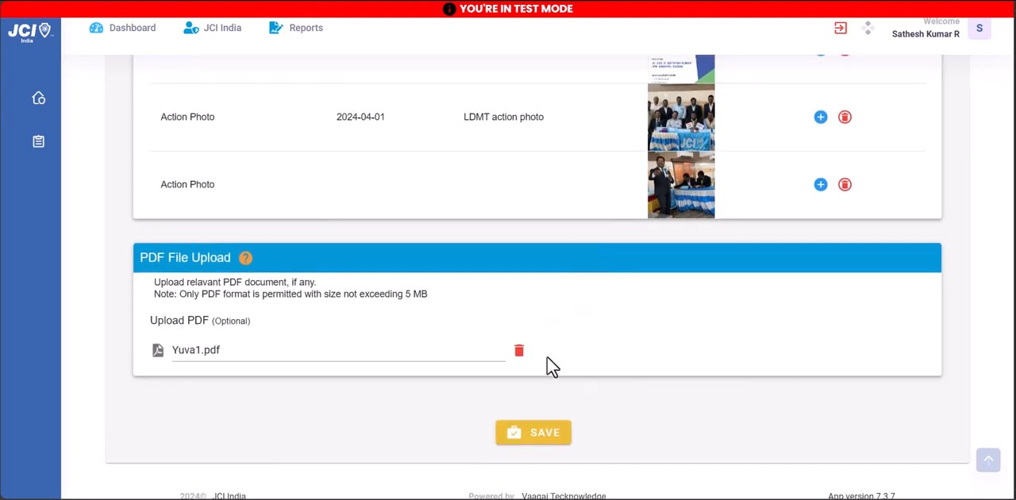
pyautogui.click(533, 449)
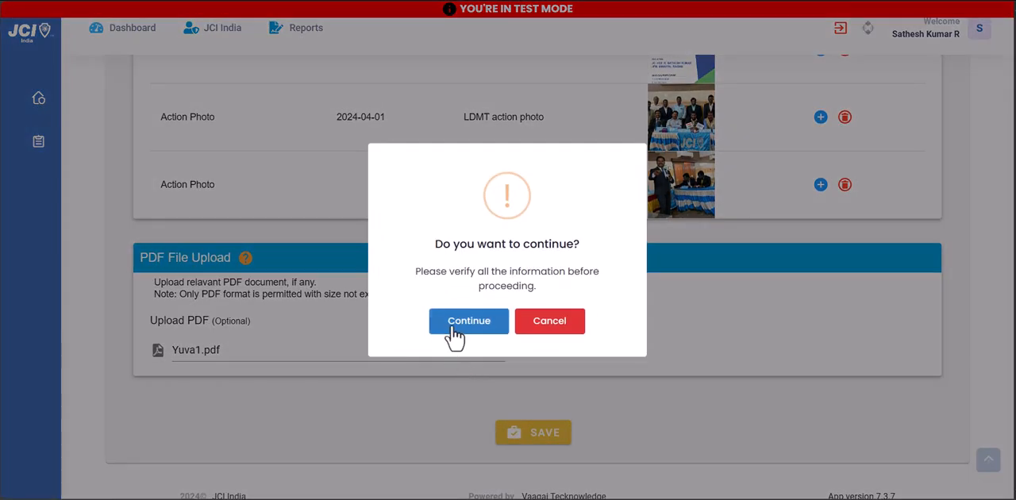
pyautogui.click(453, 326)
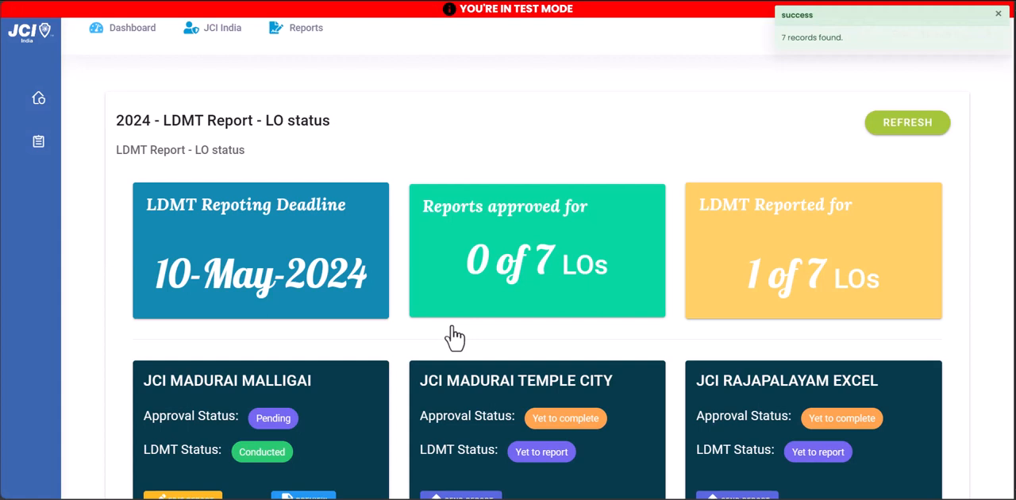
# Open the form for sending the LDMT report of JCI MADURAI TEMPLE CITY
pyautogui.scroll(-3, 456, 317)
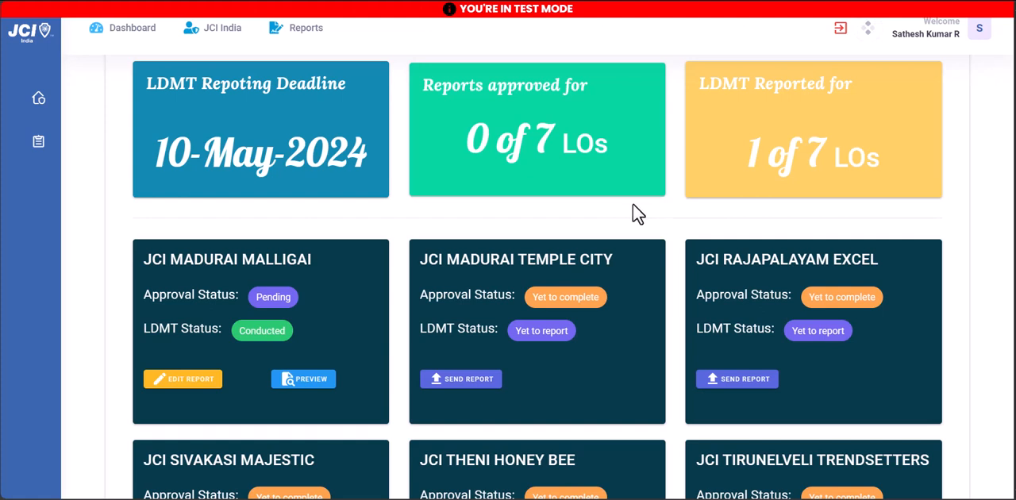
pyautogui.click(203, 379)
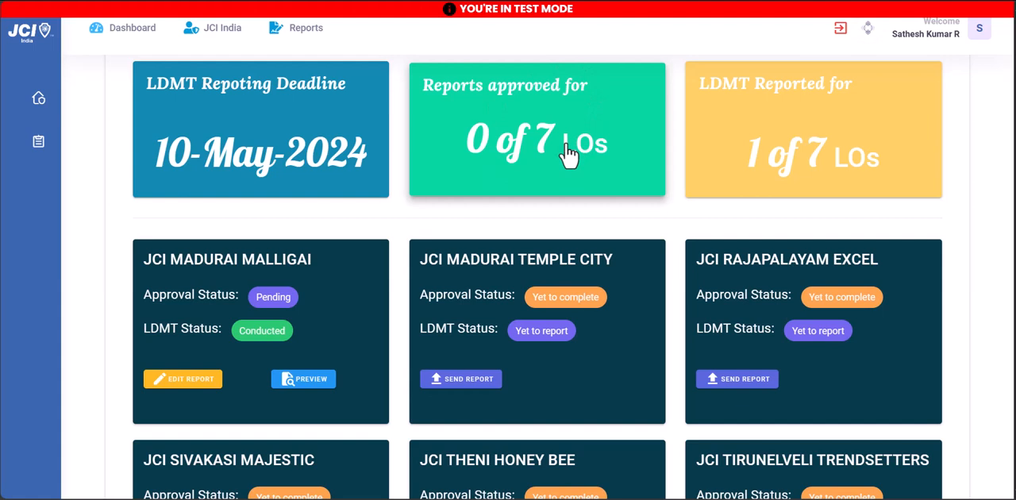
pyautogui.click(477, 381)
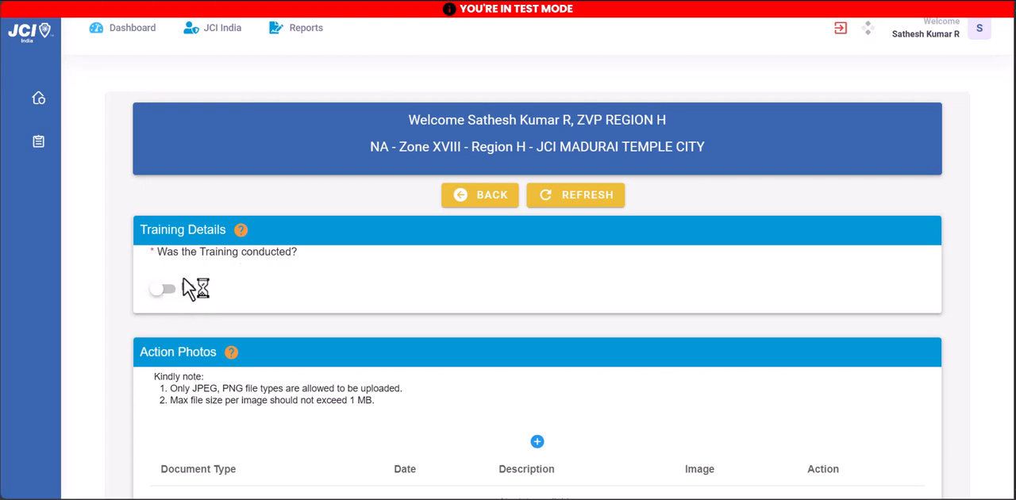
# Start a Requisition Letter training document using the image Certificate.jpg and date it 2024-02-07
pyautogui.scroll(-1, 169, 306)
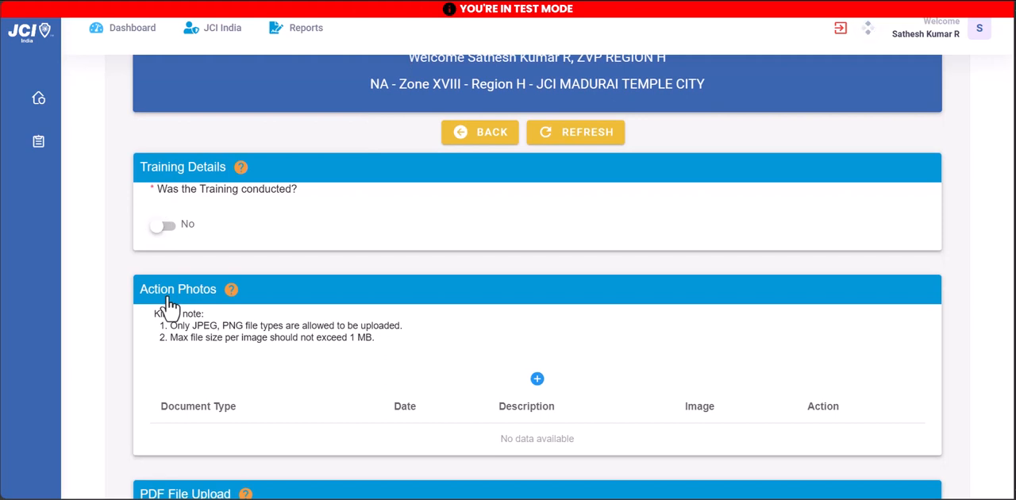
pyautogui.scroll(-2, 169, 306)
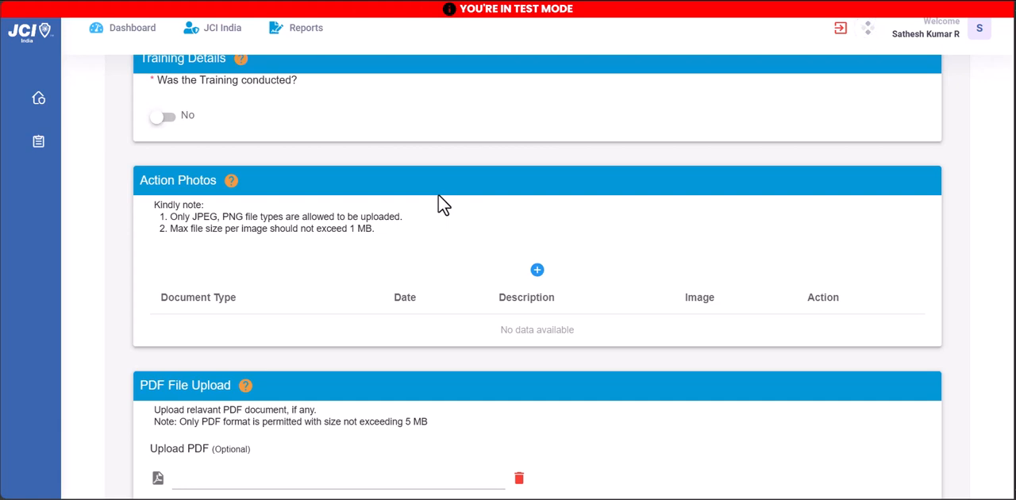
pyautogui.click(537, 271)
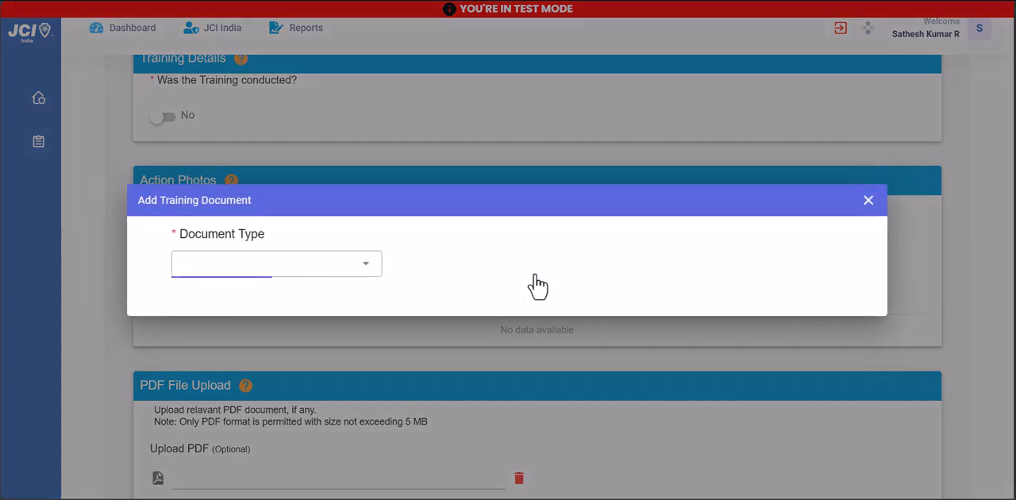
pyautogui.click(308, 262)
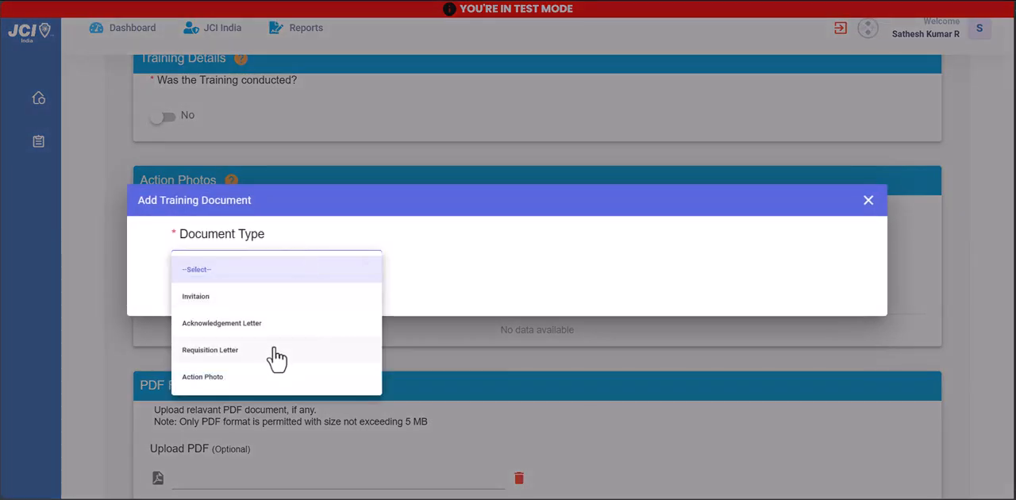
pyautogui.click(275, 349)
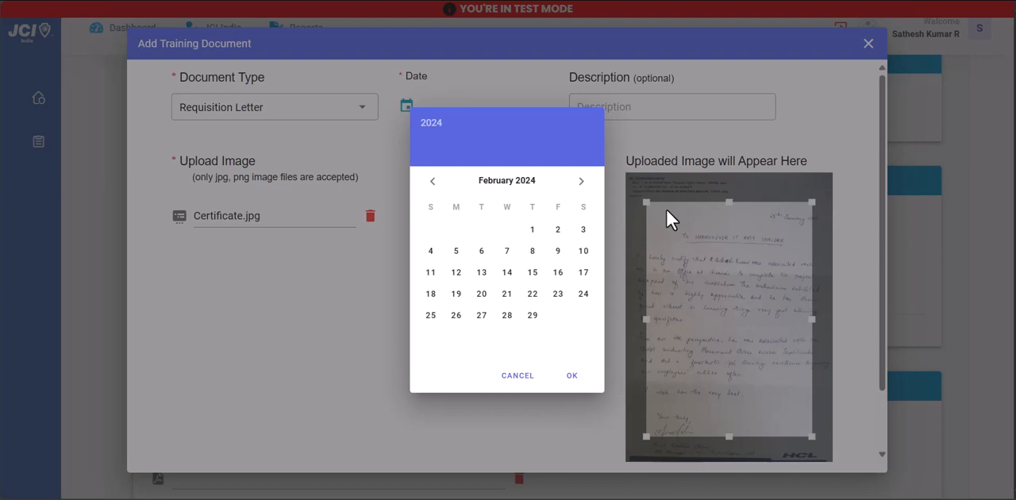
pyautogui.click(508, 252)
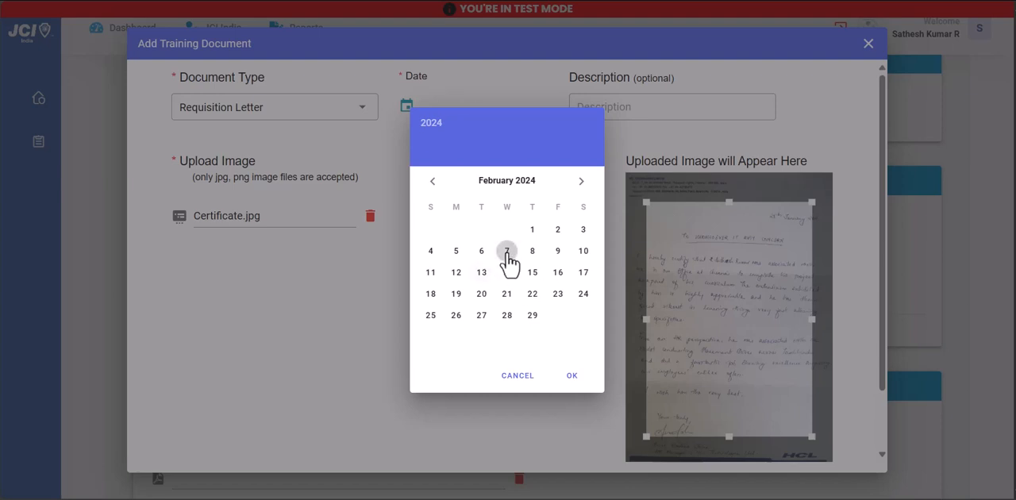
pyautogui.click(573, 378)
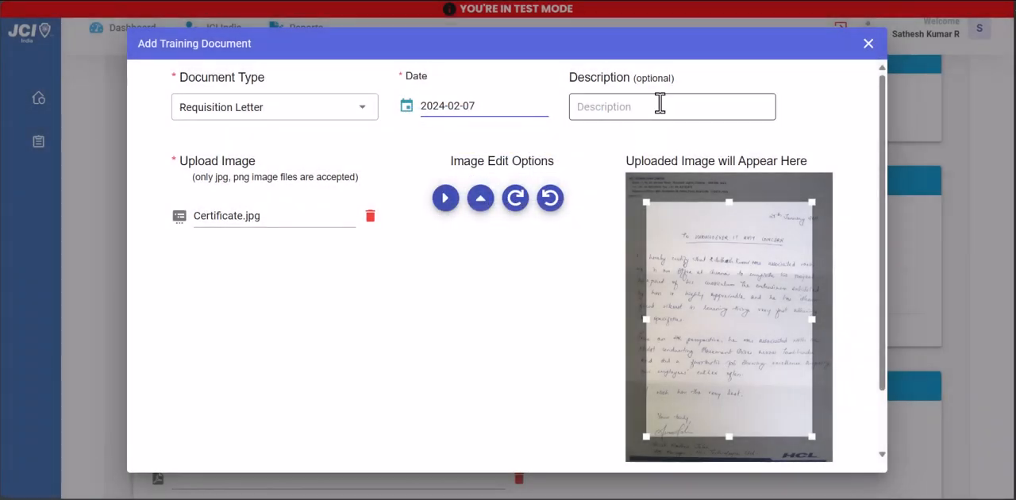
# Describe the requisition letter as "First letter requesting the LDMT date" and add it to the action photos
pyautogui.click(660, 104)
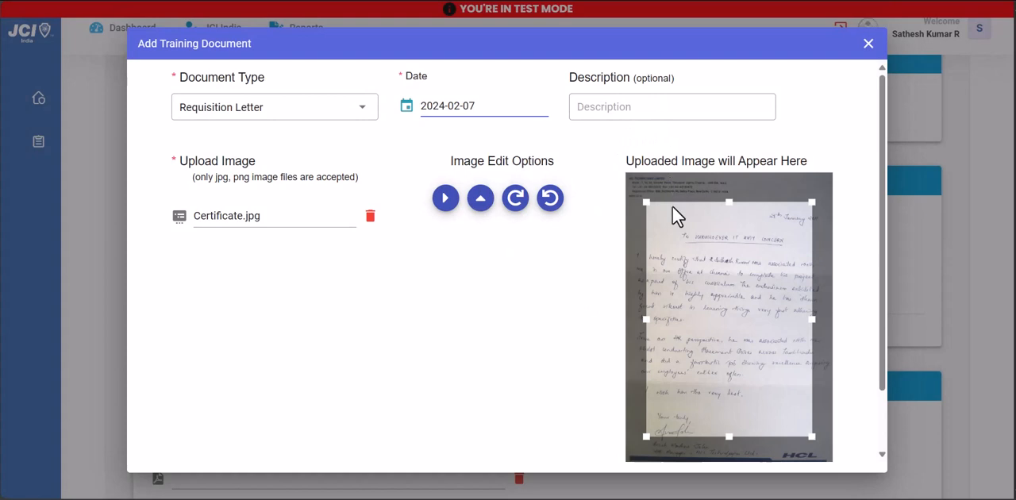
pyautogui.write('First letter requesting the LDMT date')
pyautogui.doubleClick(590, 106)
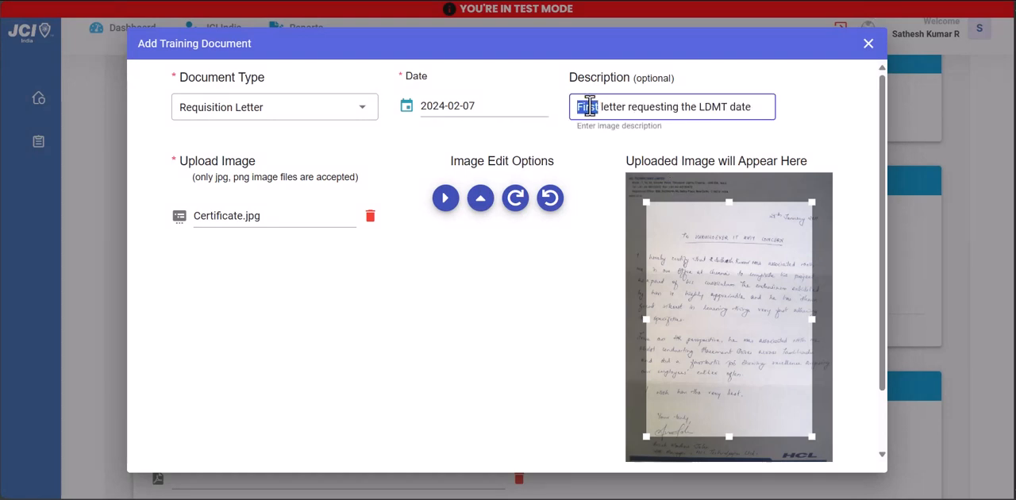
pyautogui.click(586, 147)
pyautogui.scroll(-1, 588, 148)
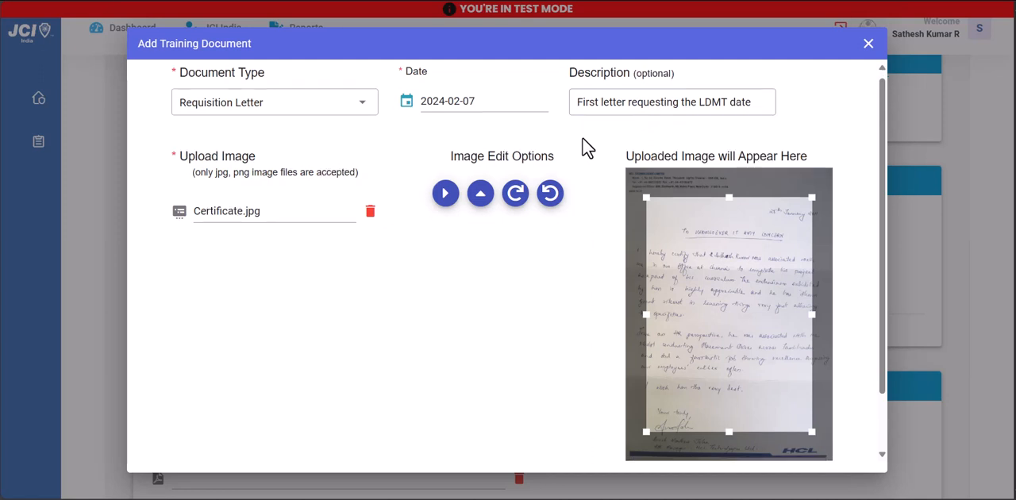
pyautogui.scroll(-2, 503, 325)
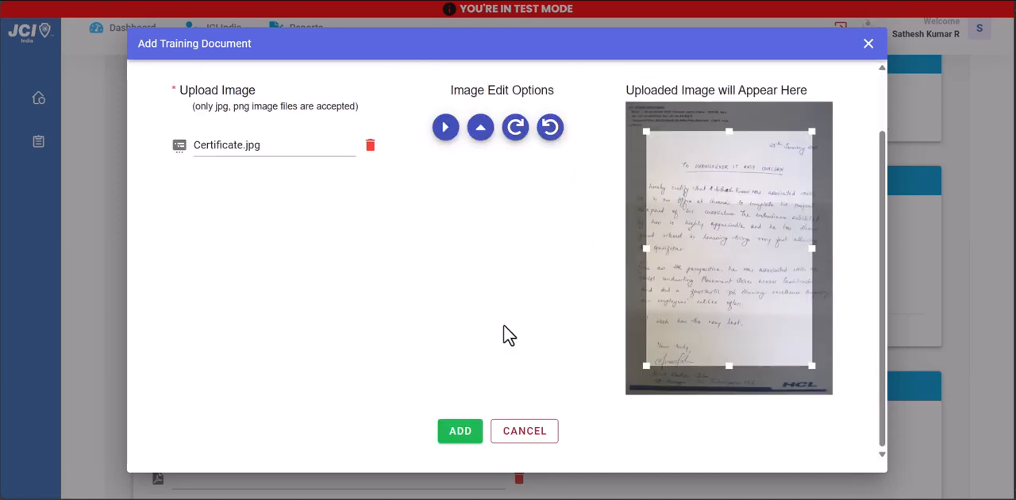
pyautogui.click(461, 432)
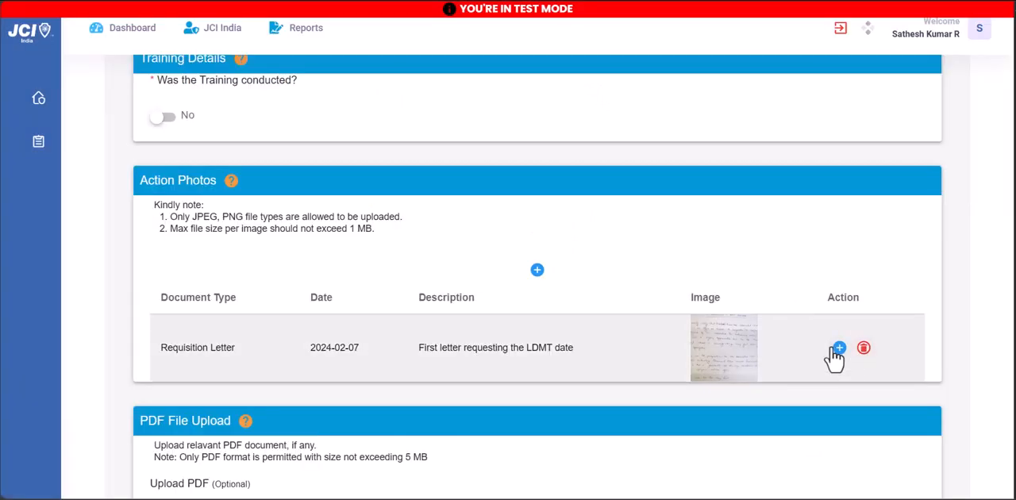
# Add an Acknowledgement Letter training document dated 2024-02-20 with its image and the description "AD card for first letter"
pyautogui.click(838, 349)
pyautogui.click(293, 271)
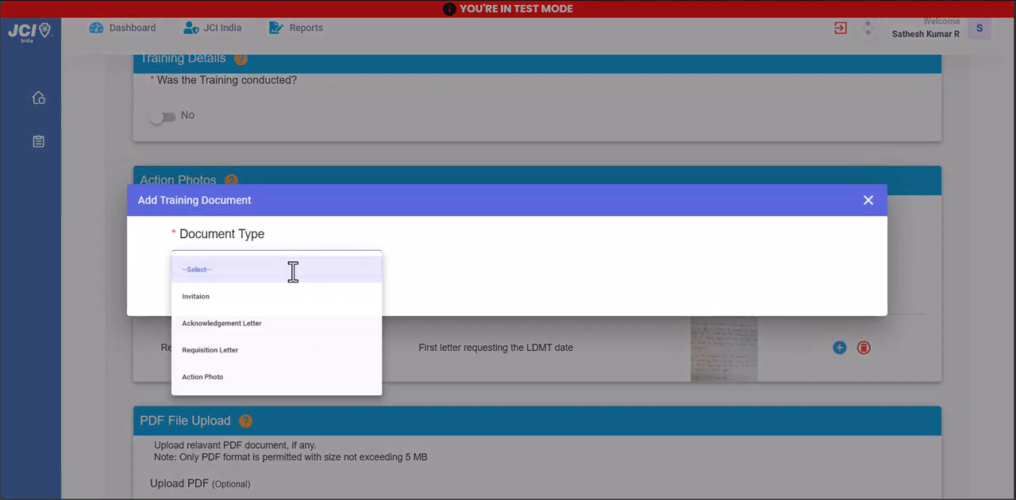
pyautogui.click(282, 338)
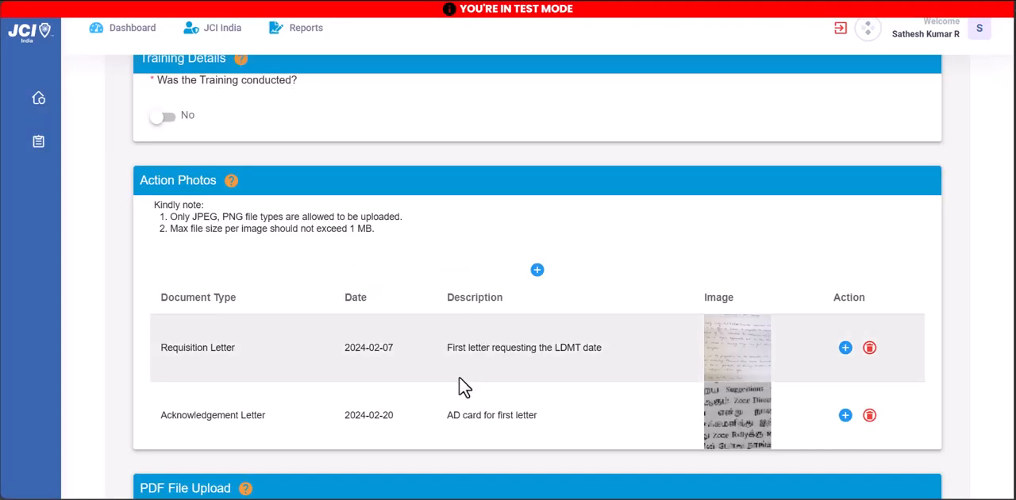
# Save the JCI MADURAI TEMPLE CITY report without an optional PDF and confirm the submission
pyautogui.scroll(-2, 455, 393)
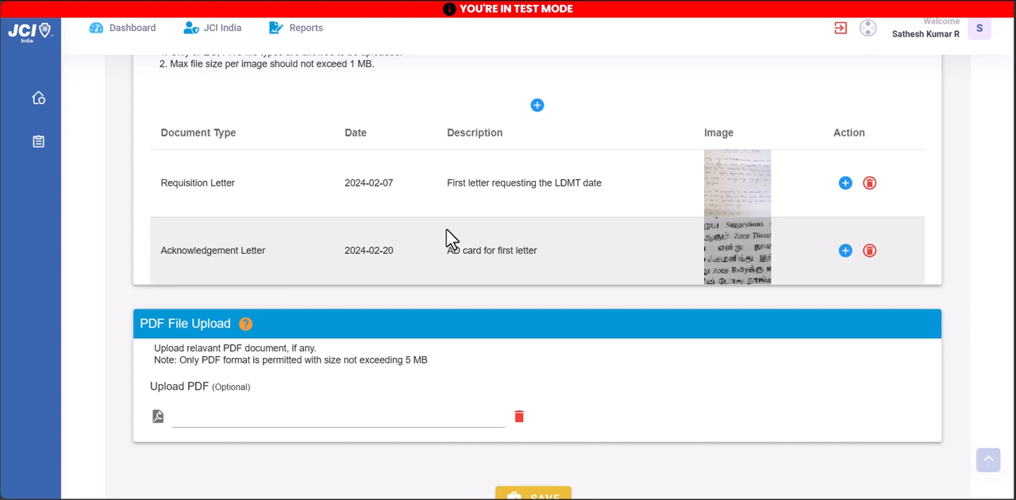
pyautogui.scroll(-1, 447, 231)
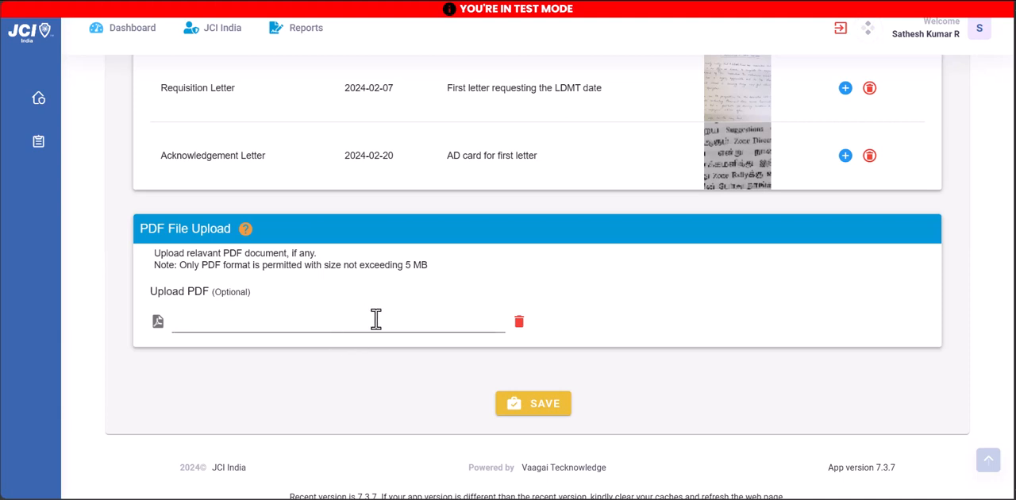
pyautogui.click(540, 409)
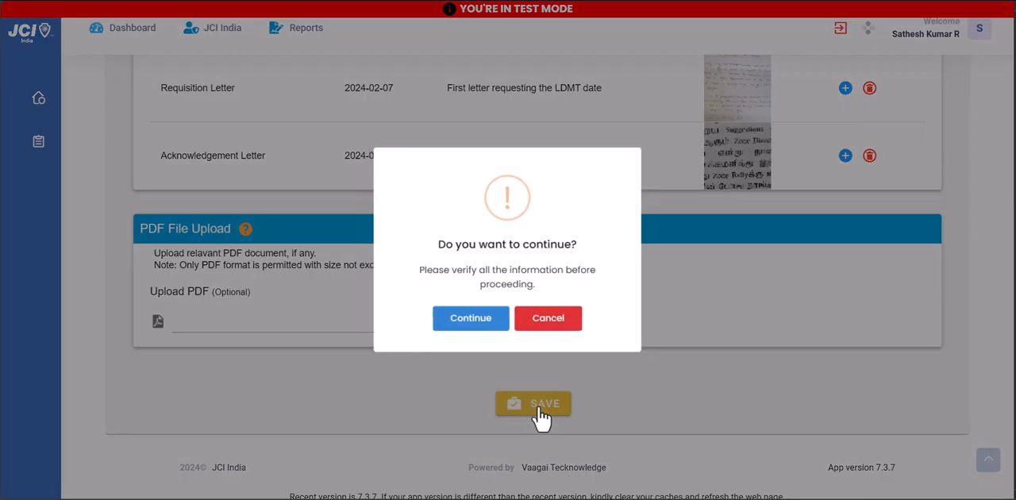
pyautogui.click(467, 383)
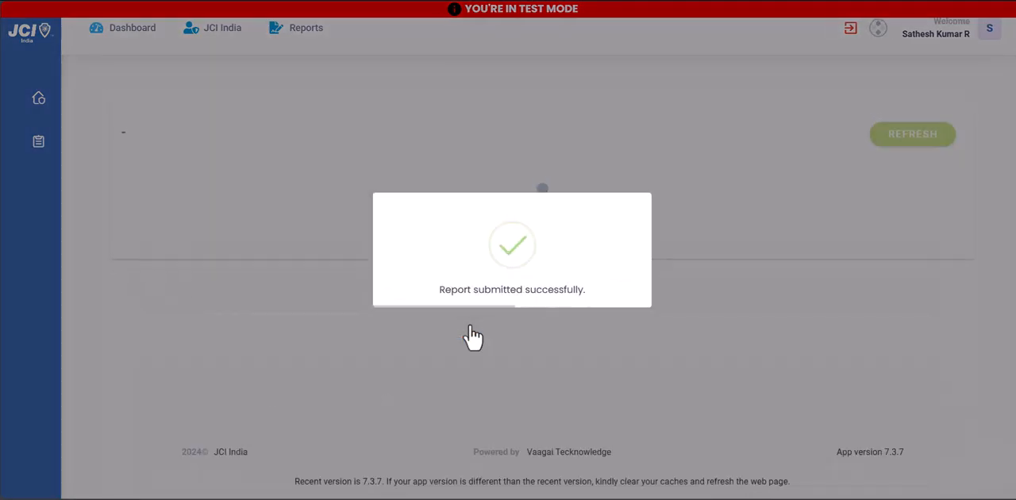
# Review the 2024 LDMT report overview, checking the reporting deadline, report counts and each local organisation's approval and LDMT status
pyautogui.scroll(-2, 473, 337)
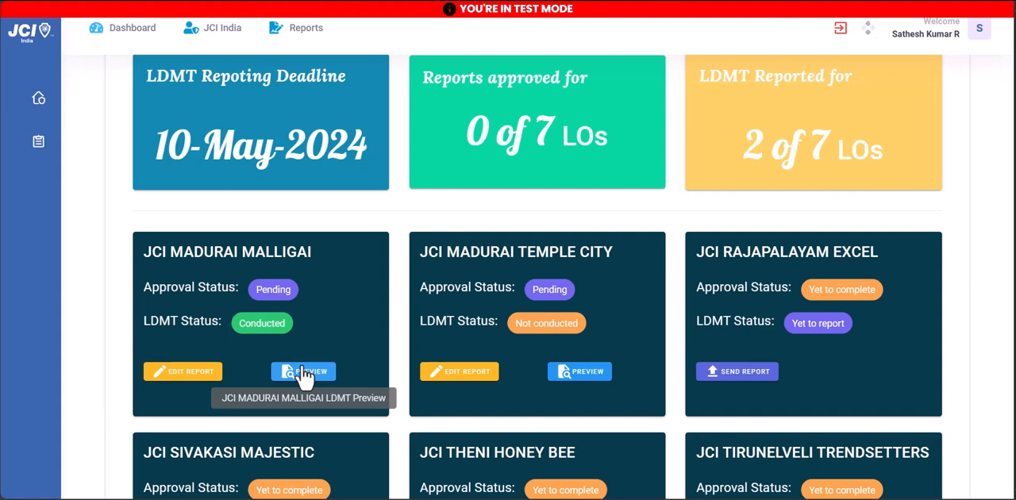
pyautogui.scroll(-2, 305, 376)
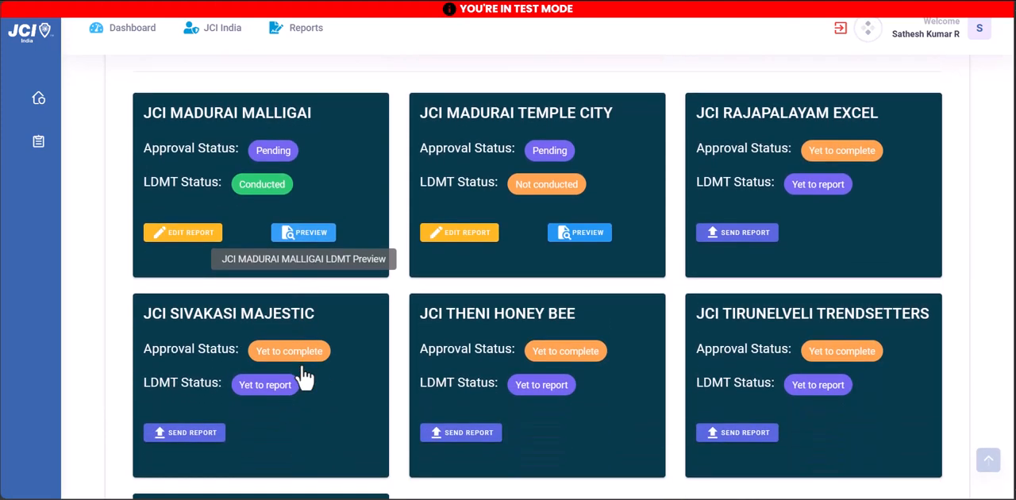
pyautogui.scroll(-2, 305, 376)
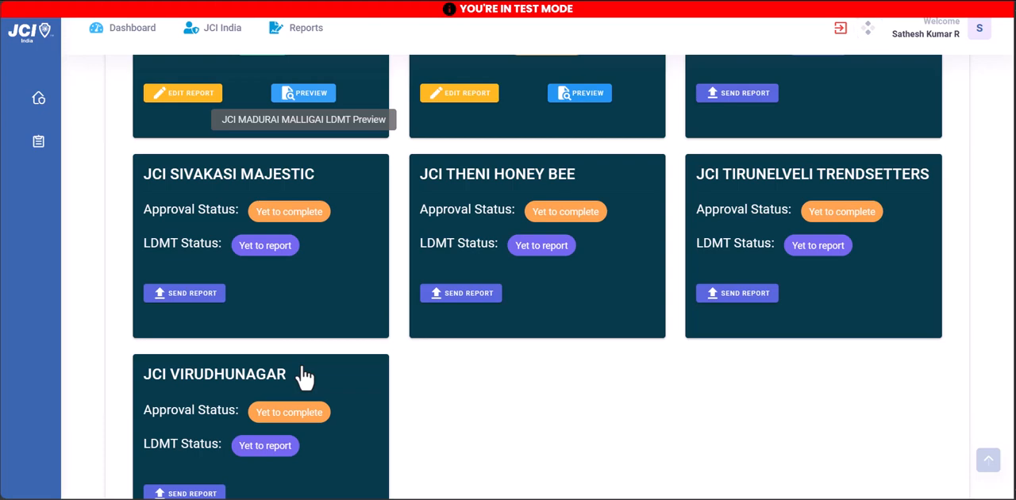
pyautogui.scroll(3, 305, 376)
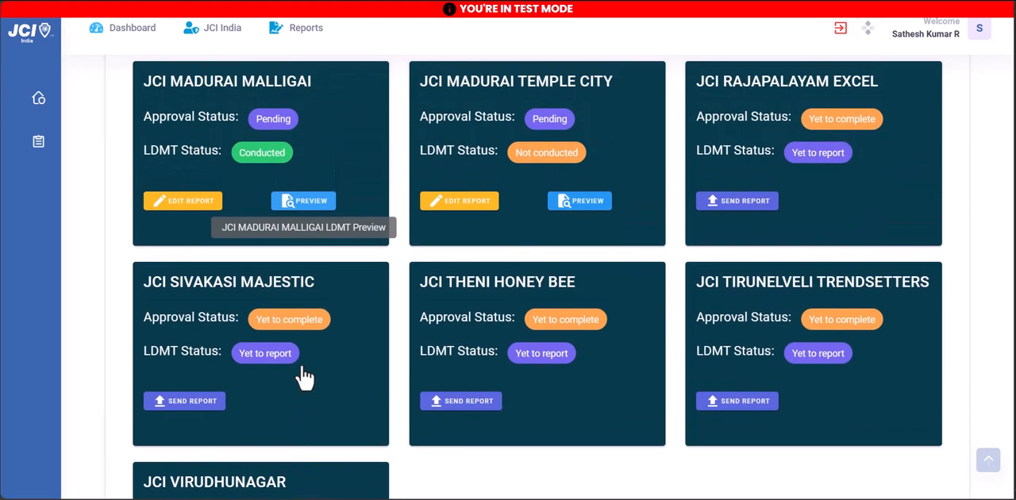
pyautogui.scroll(2, 305, 377)
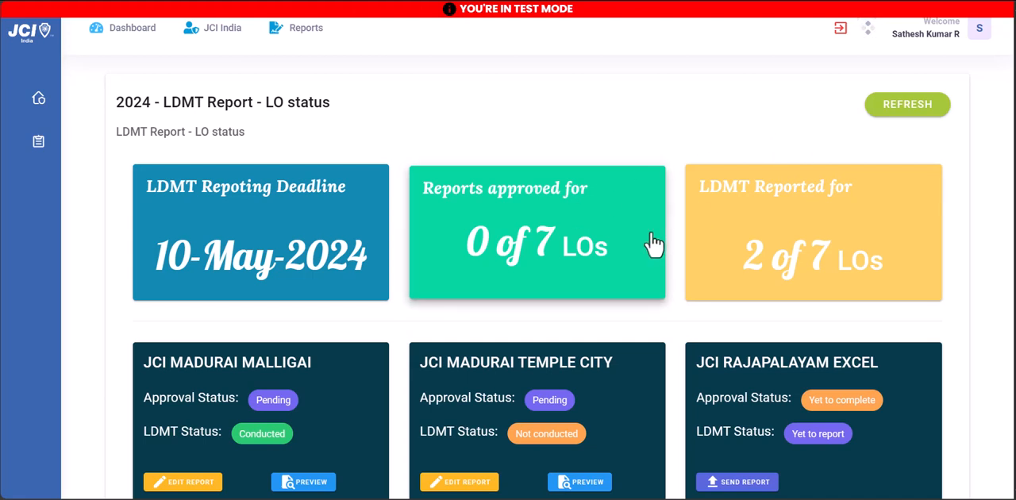
pyautogui.scroll(-3, 653, 244)
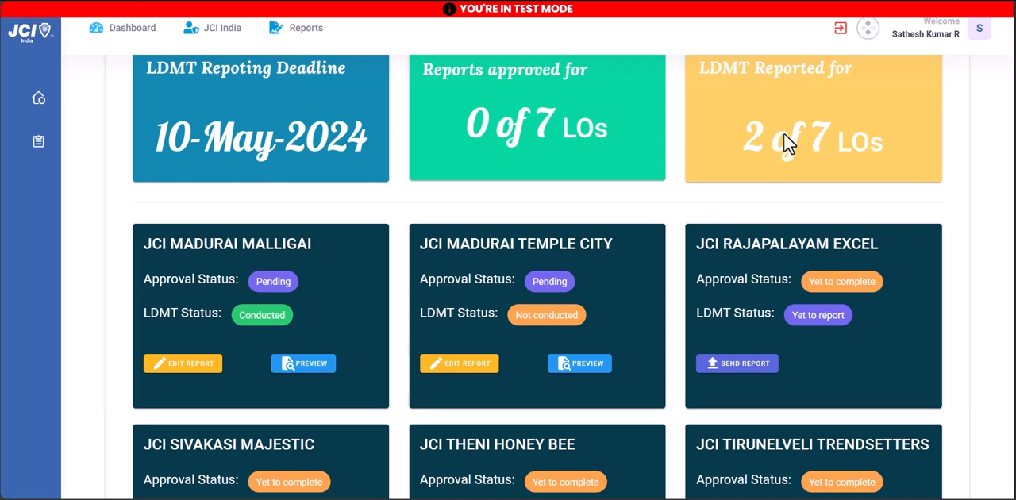
pyautogui.scroll(1, 784, 133)
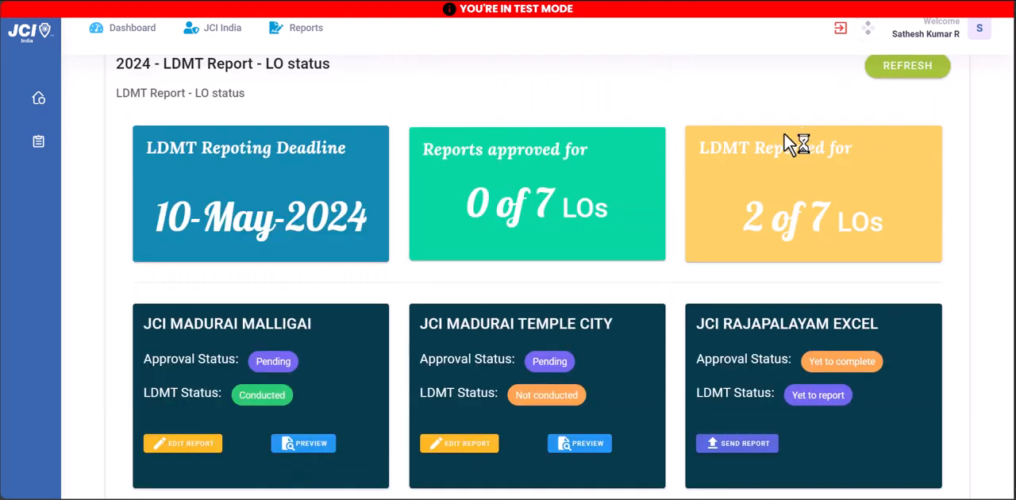